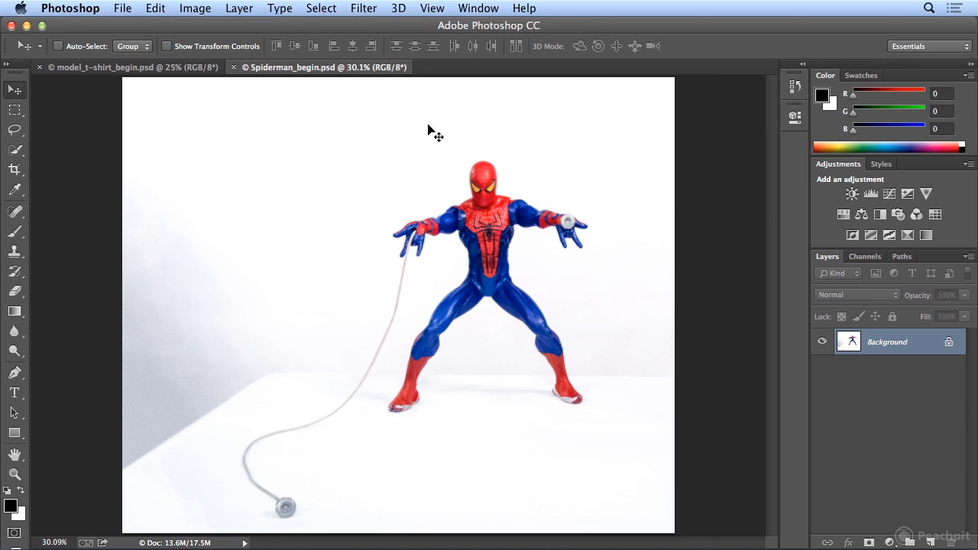
# - Load the saved Spiderman channel of Spiderman_begin.psd as a new selection
pyautogui.click(321, 9)
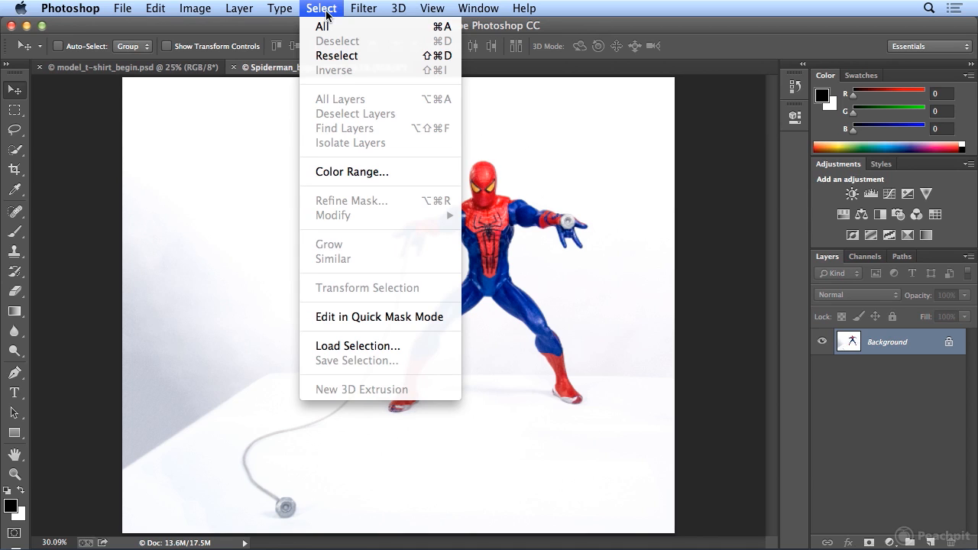
pyautogui.click(324, 9)
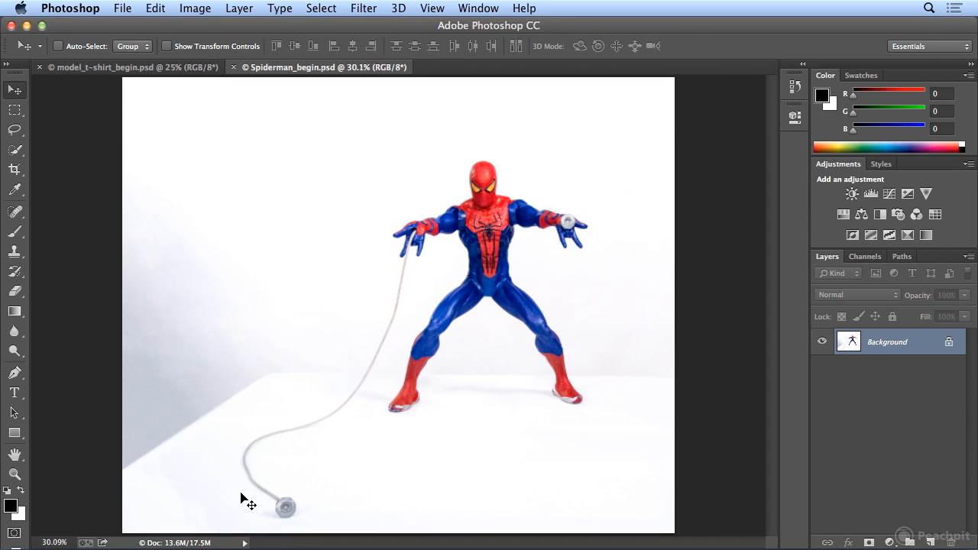
pyautogui.click(340, 7)
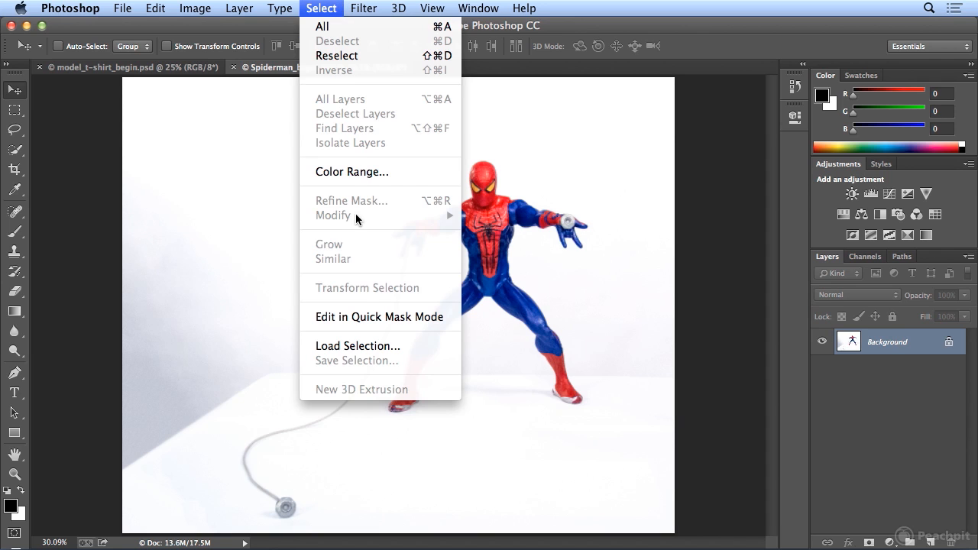
pyautogui.click(367, 345)
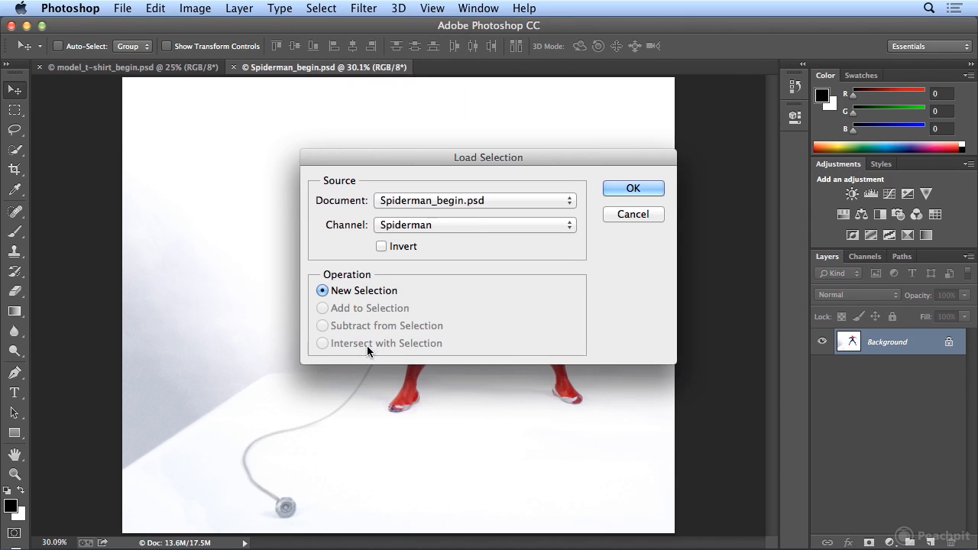
pyautogui.click(462, 226)
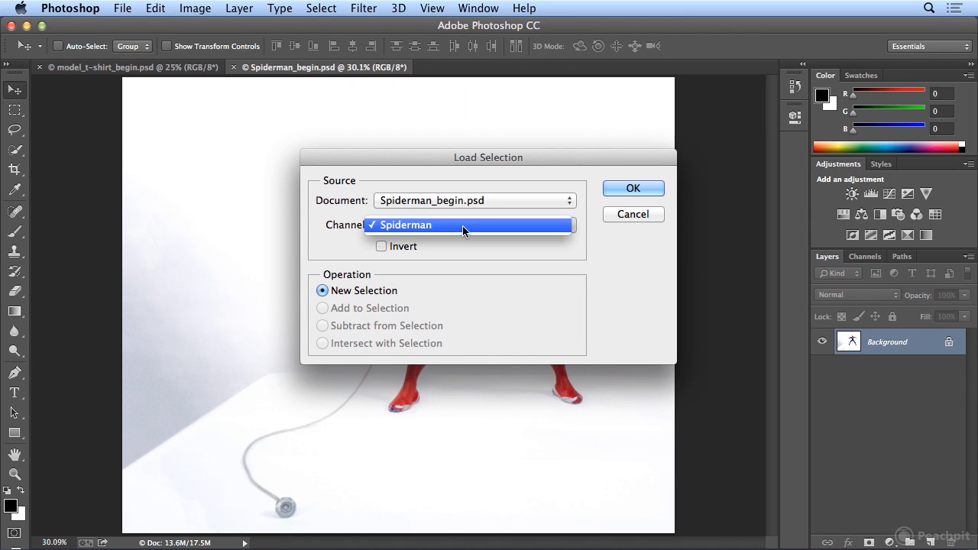
pyautogui.click(463, 226)
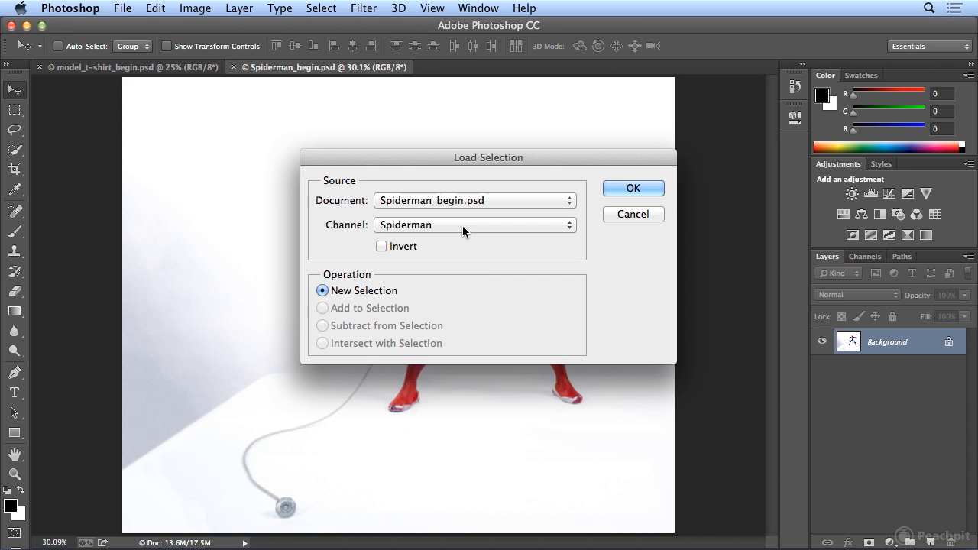
pyautogui.click(632, 189)
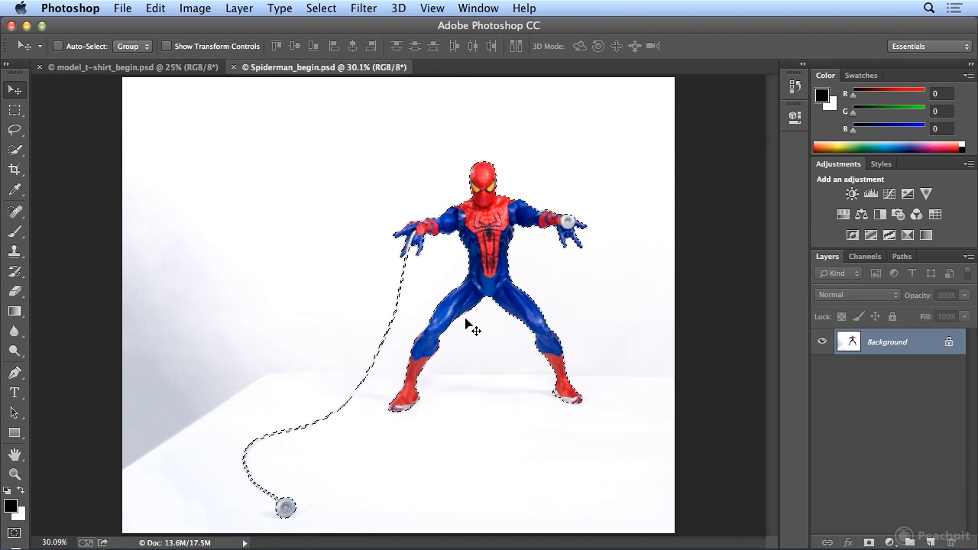
# - Activate the Lasso tool and open Refine Edge for the loaded selection, placing the dialog clear of the figure
pyautogui.click(433, 7)
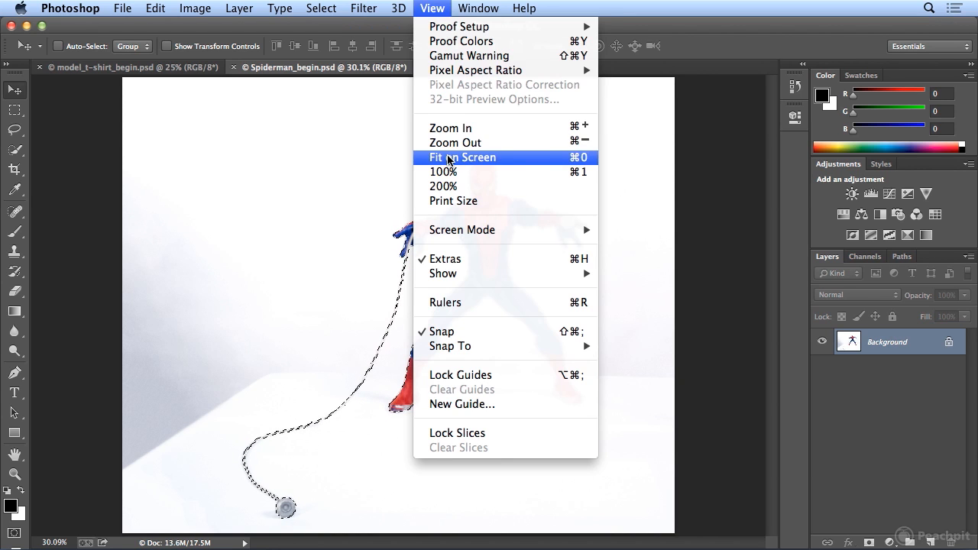
pyautogui.click(448, 128)
pyautogui.click(433, 8)
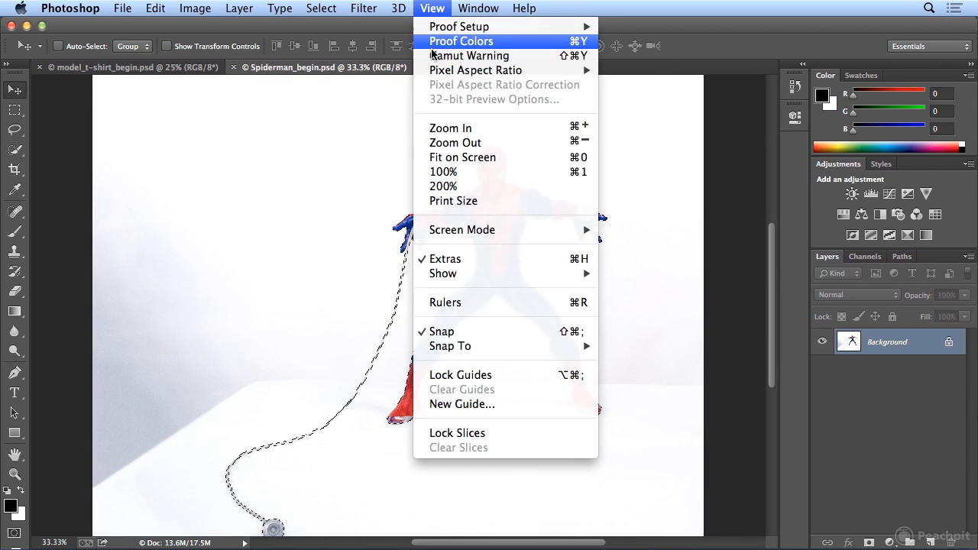
pyautogui.click(448, 130)
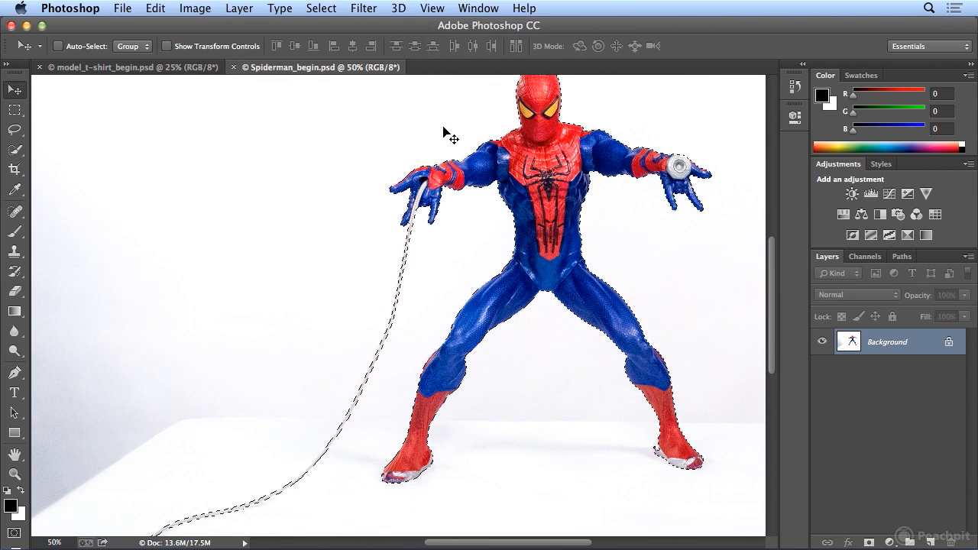
pyautogui.click(321, 9)
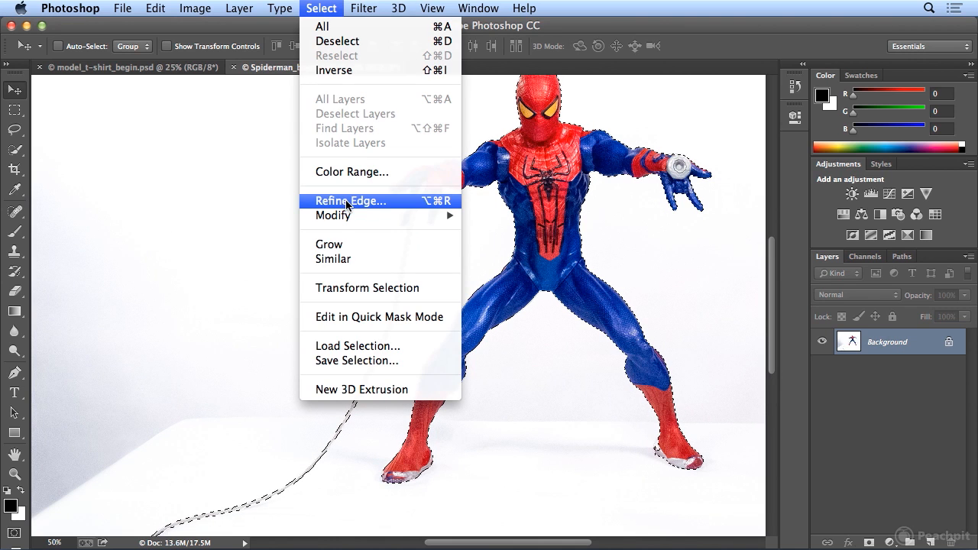
pyautogui.click(329, 8)
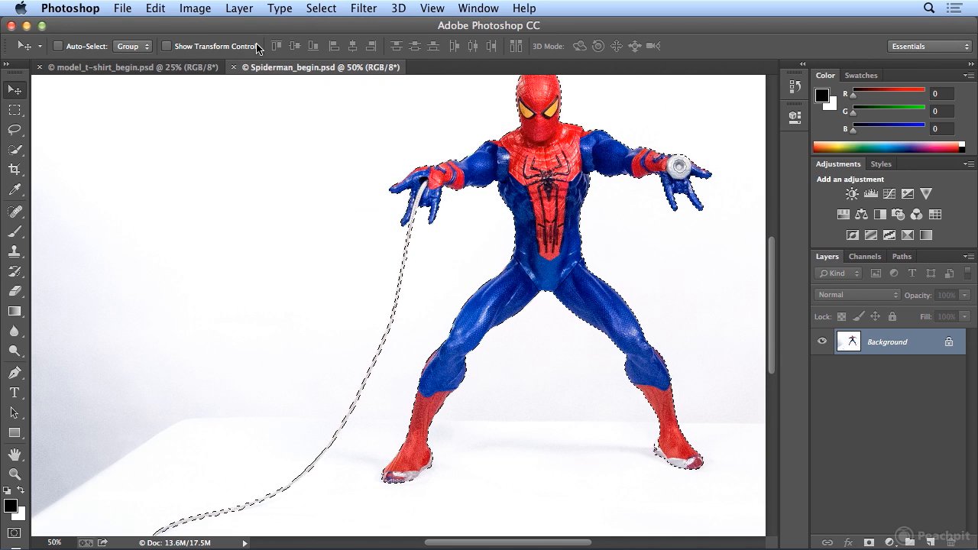
pyautogui.click(16, 131)
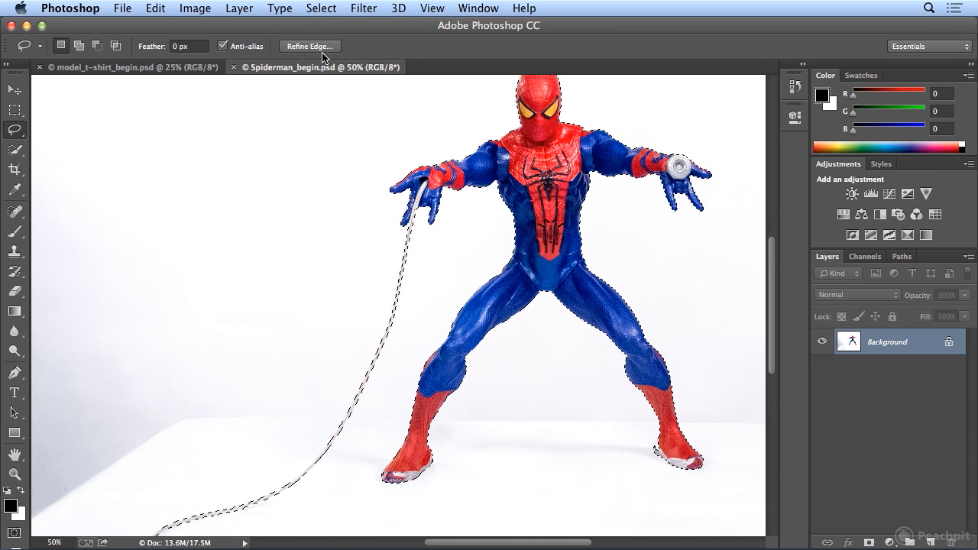
pyautogui.click(321, 8)
pyautogui.click(325, 202)
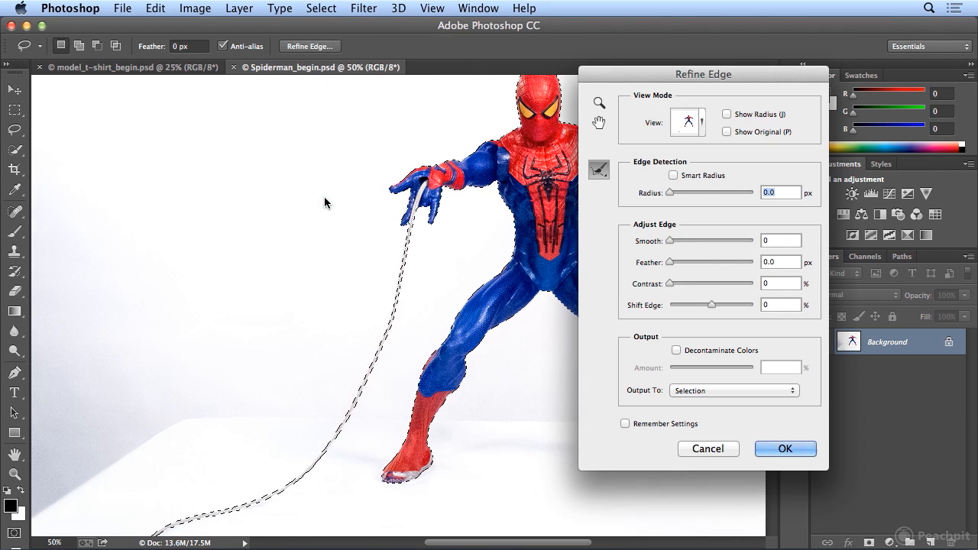
pyautogui.moveTo(723, 79); pyautogui.dragTo(860, 73)
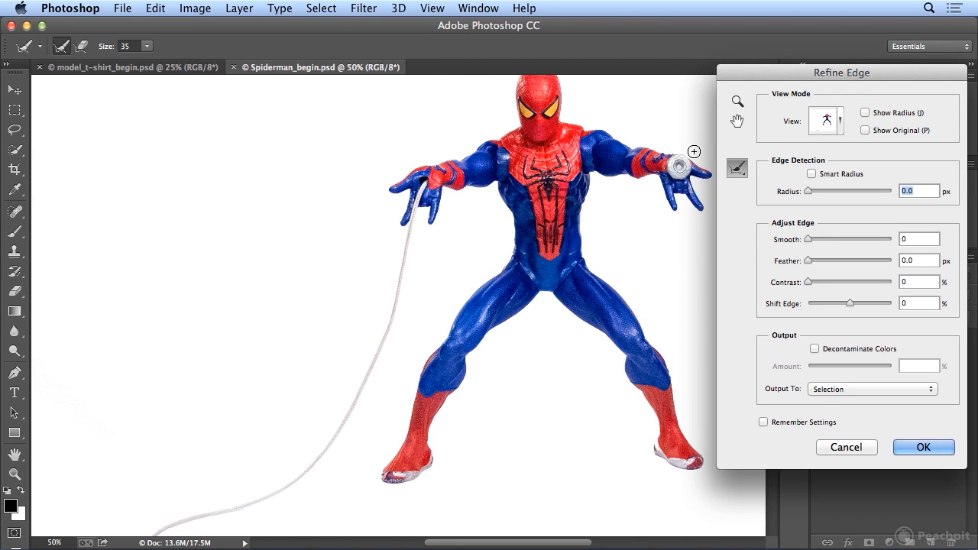
# - Preview the cutout in the On Layers view, and set the Refine Edge view mode to On Black
pyautogui.click(841, 122)
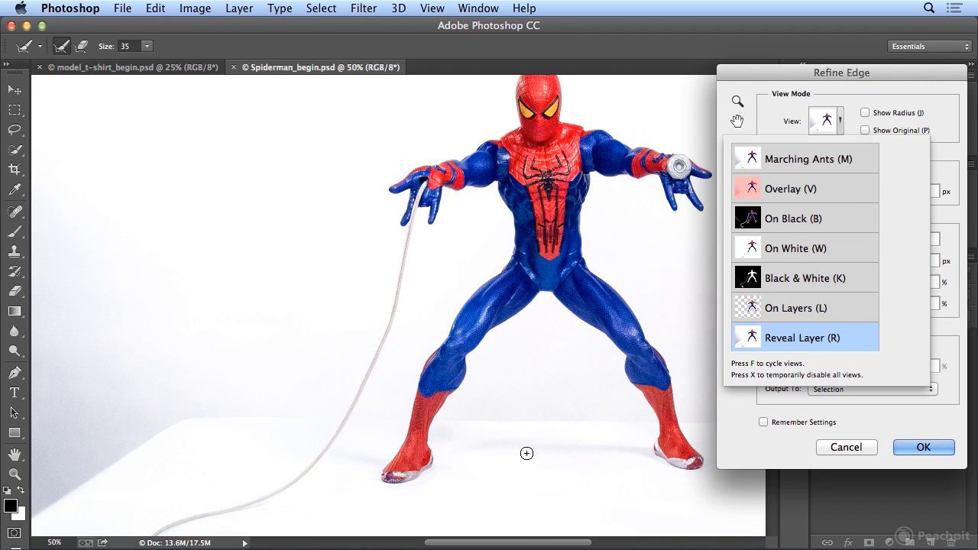
pyautogui.click(789, 312)
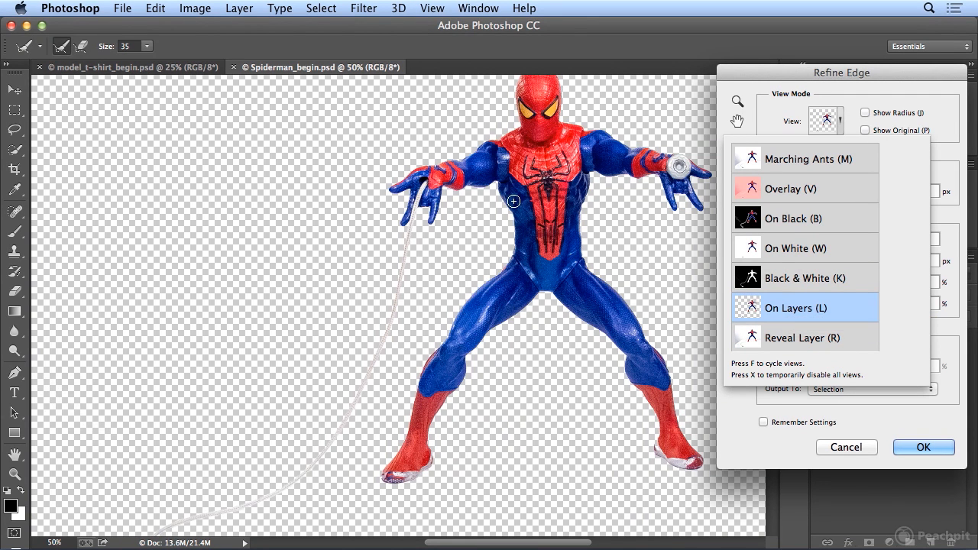
pyautogui.click(788, 281)
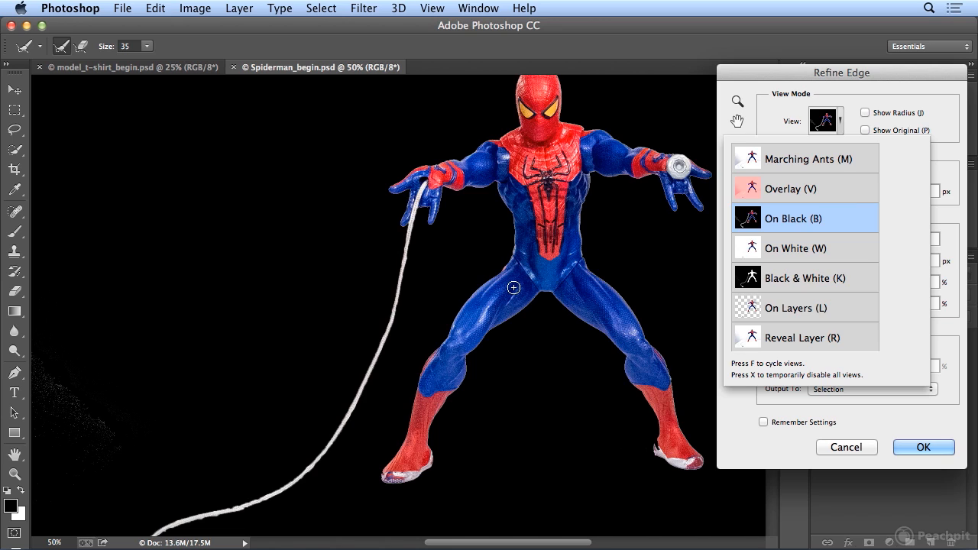
pyautogui.click(773, 82)
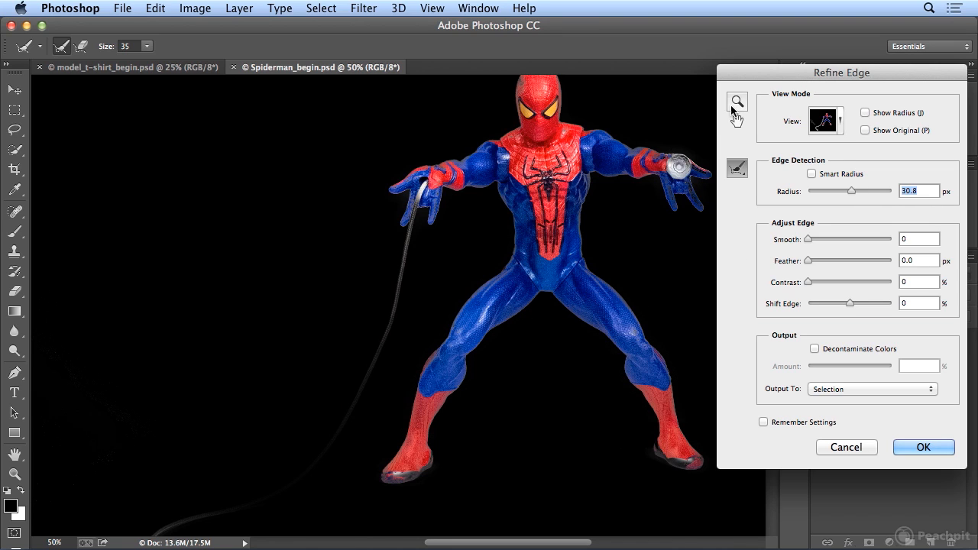
# - Try a Radius of 4.2 px and a Smooth value of 26 on the selection edge, resetting both to 0
pyautogui.scroll(-3, 595, 133)
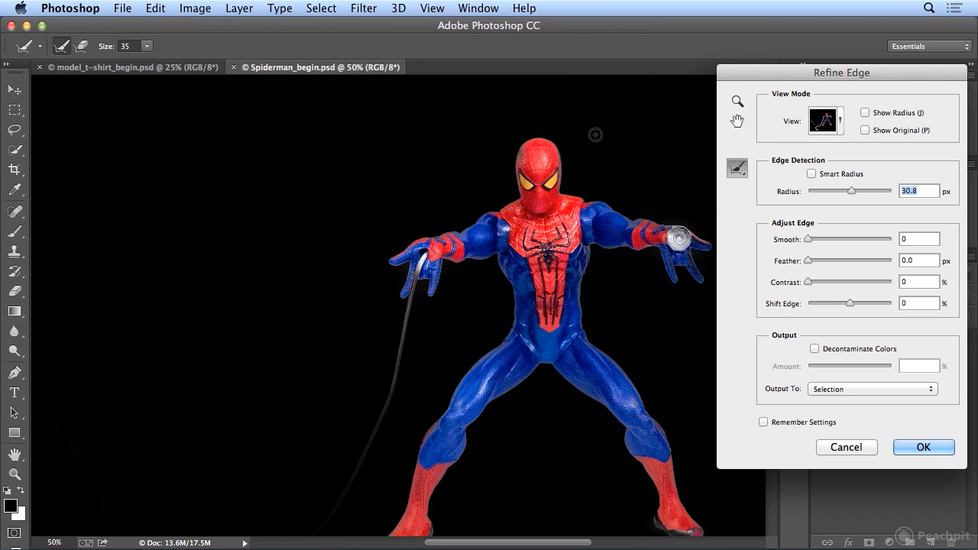
pyautogui.scroll(3, 590, 136)
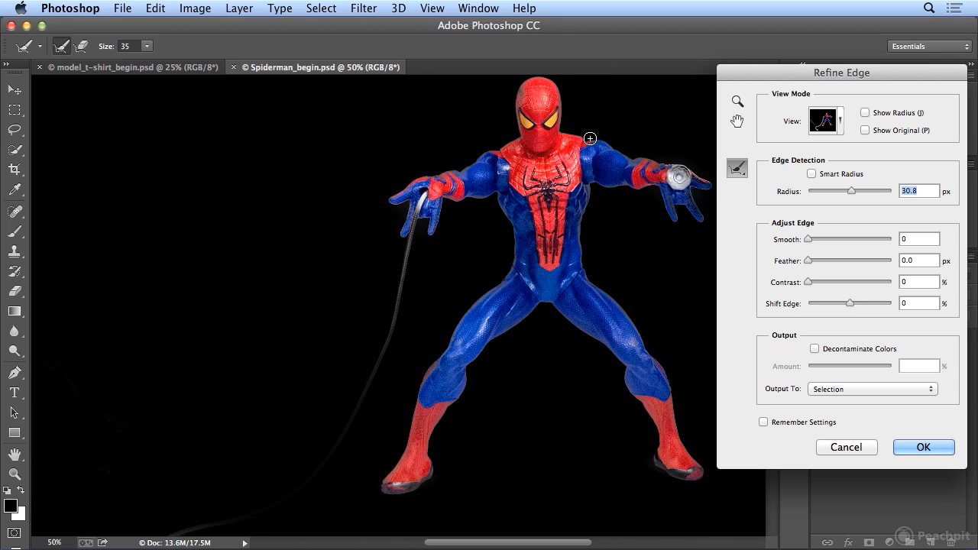
pyautogui.scroll(2, 588, 137)
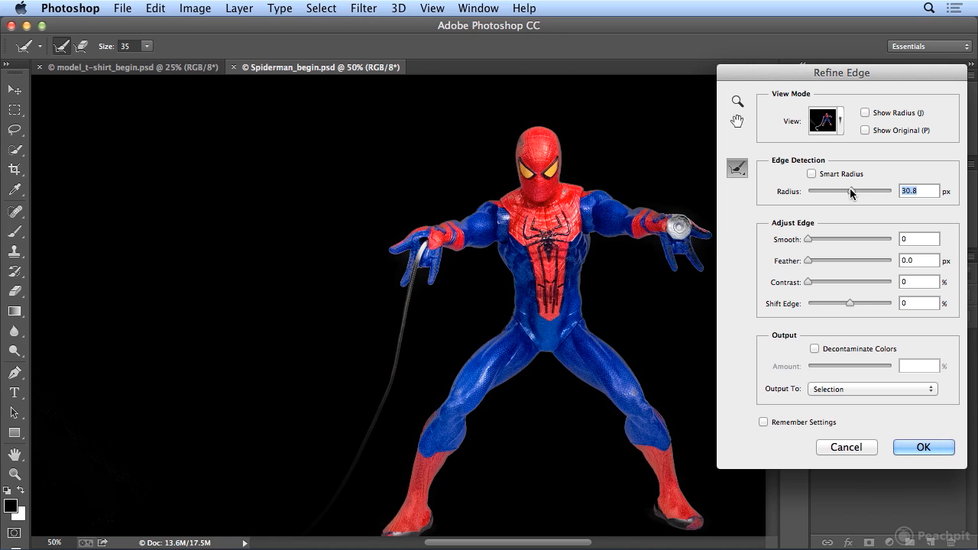
pyautogui.moveTo(827, 188); pyautogui.dragTo(828, 189)
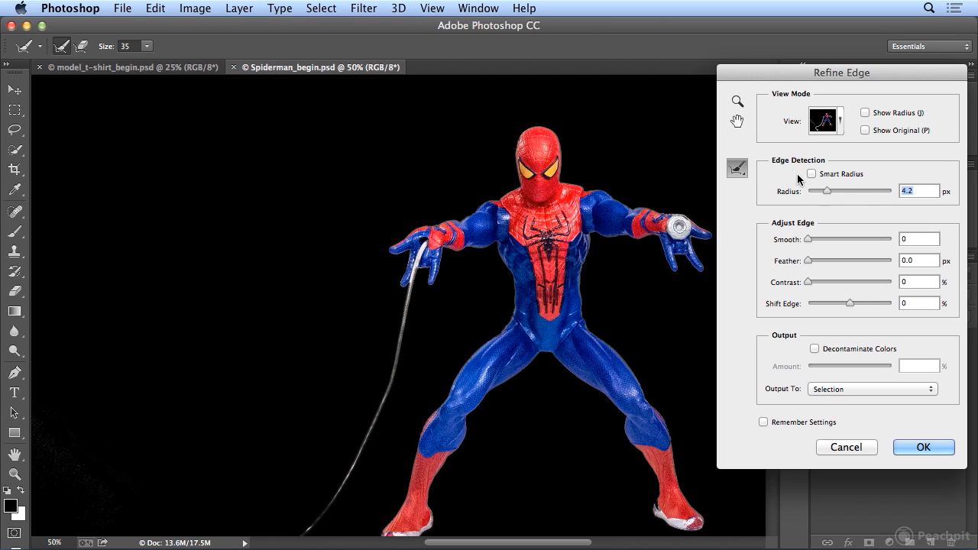
pyautogui.moveTo(827, 191); pyautogui.dragTo(785, 192)
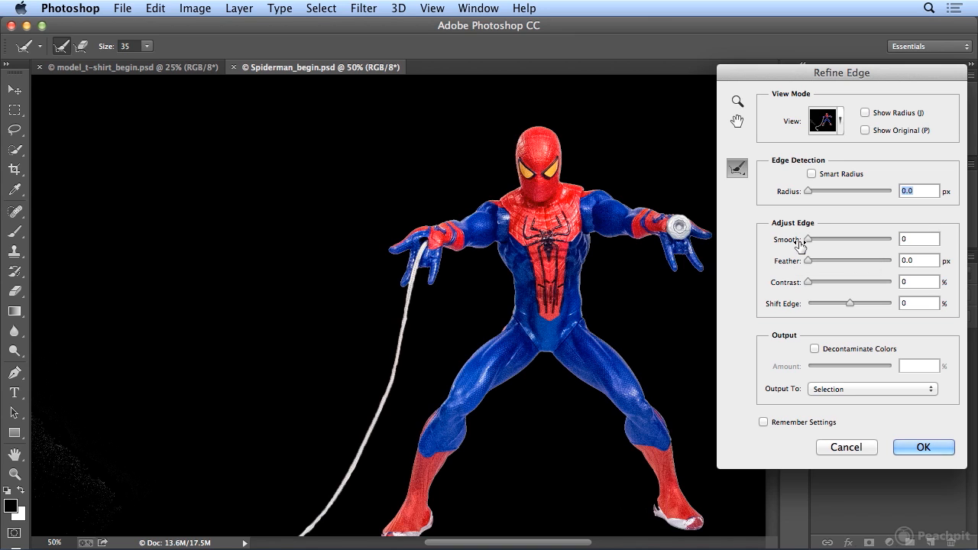
pyautogui.moveTo(807, 240); pyautogui.dragTo(830, 240)
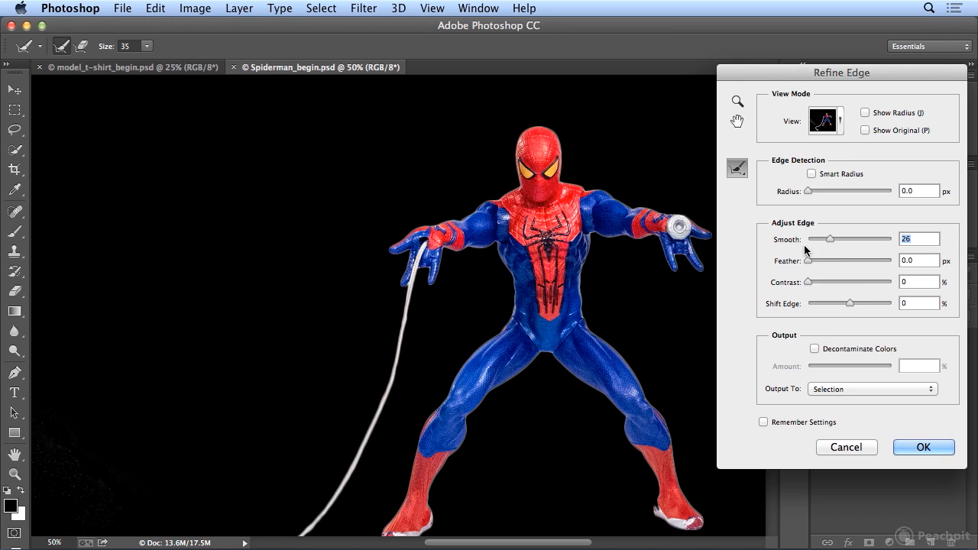
pyautogui.moveTo(825, 239); pyautogui.dragTo(771, 240)
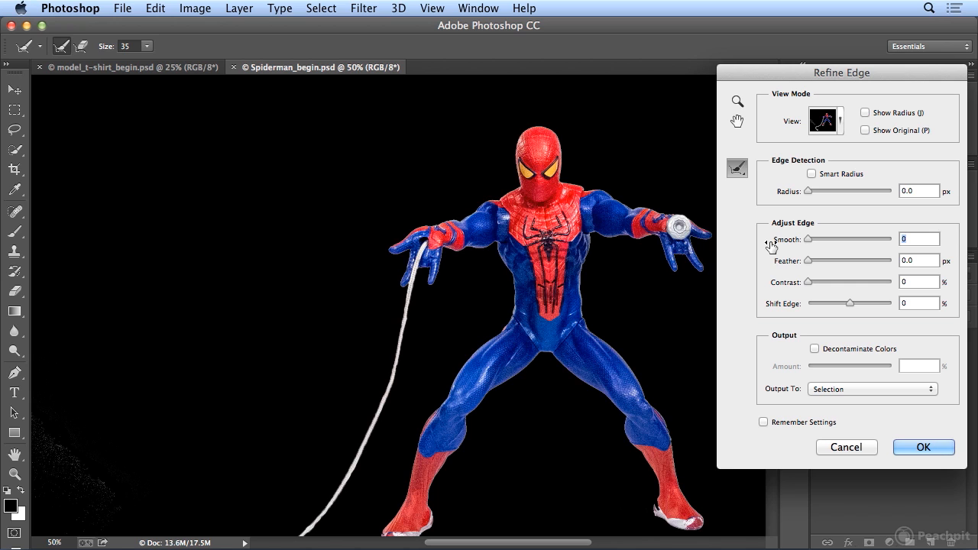
# - Adjust the selection edge to Smooth 17, Contrast 62% and Shift Edge -78%
pyautogui.press('super+plus')
pyautogui.press('super+plus')
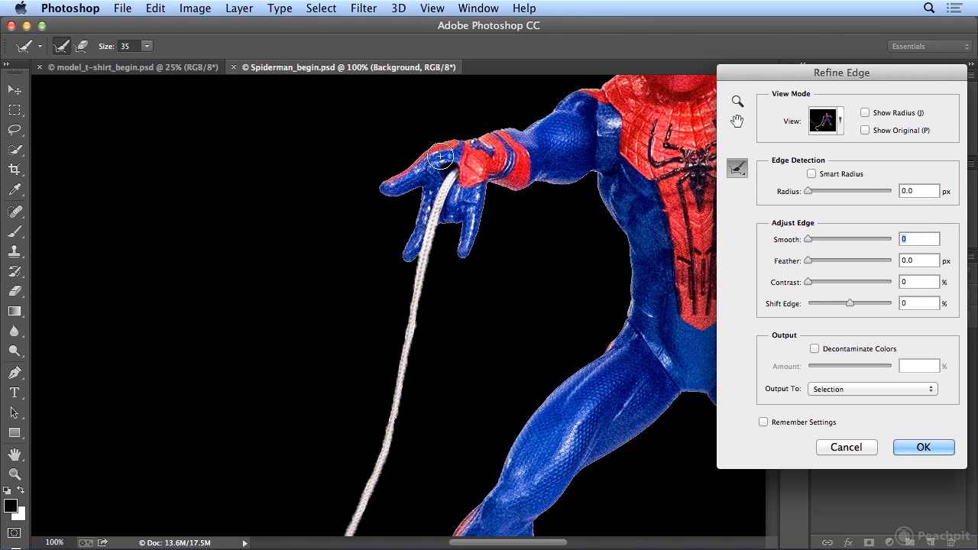
pyautogui.moveTo(809, 240); pyautogui.dragTo(814, 245)
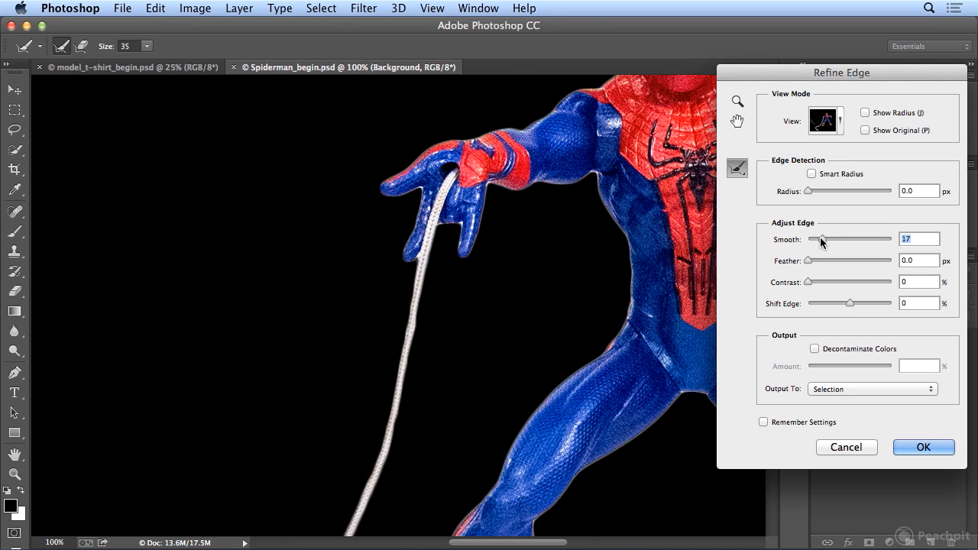
pyautogui.moveTo(808, 282); pyautogui.dragTo(860, 281)
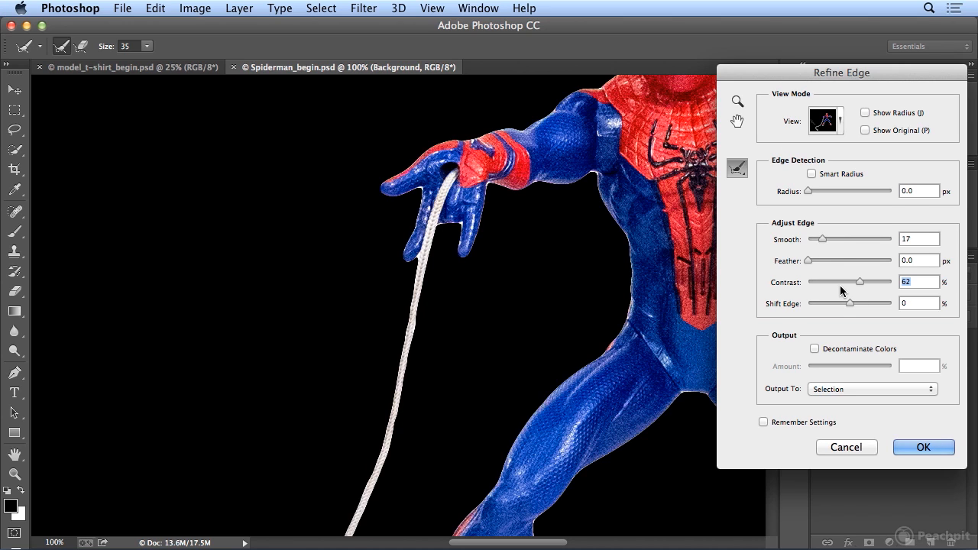
pyautogui.moveTo(850, 303); pyautogui.dragTo(825, 304)
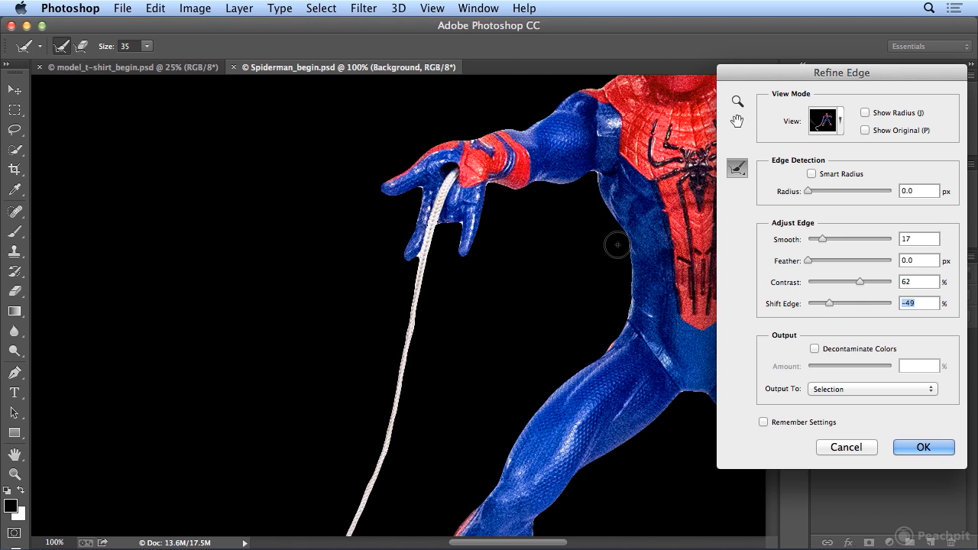
pyautogui.moveTo(826, 304); pyautogui.dragTo(816, 308)
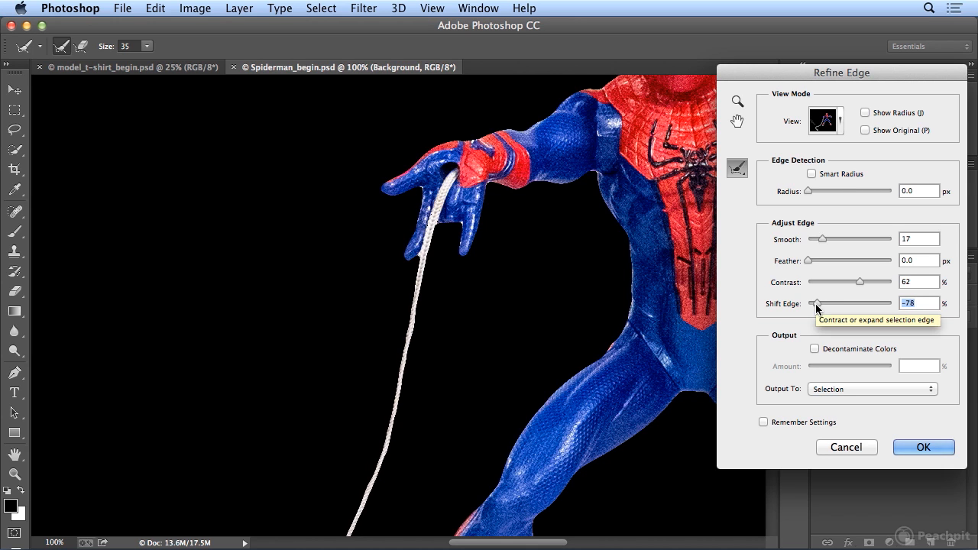
# - Compare the refined edge with the original selection over the whole figure, and return the Radius to 0 px
pyautogui.press('super+minus')
pyautogui.press('super+minus')
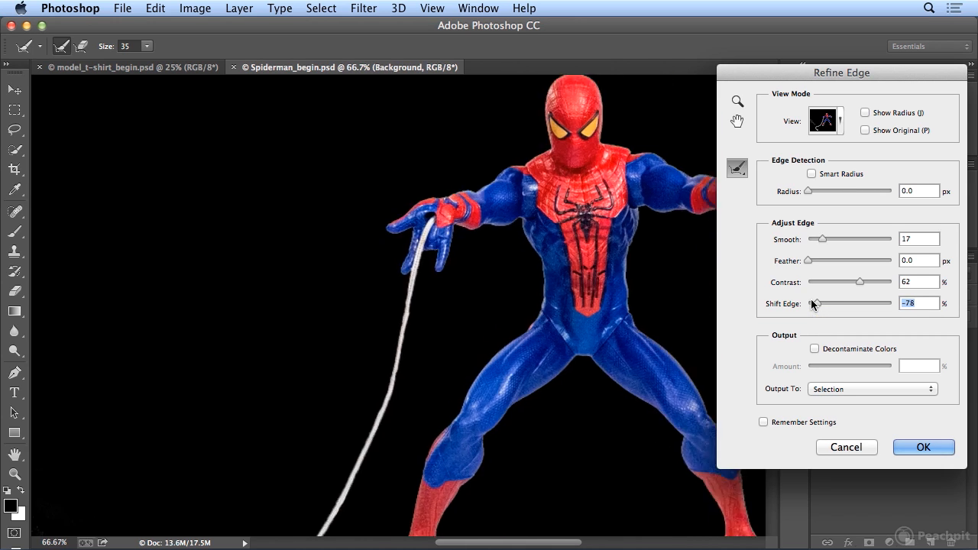
pyautogui.press('super+minus')
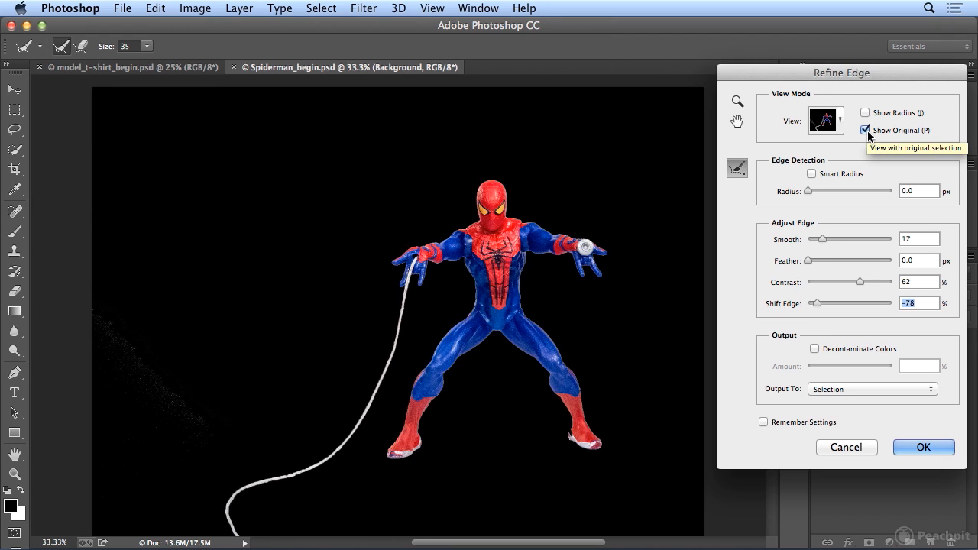
pyautogui.click(867, 131)
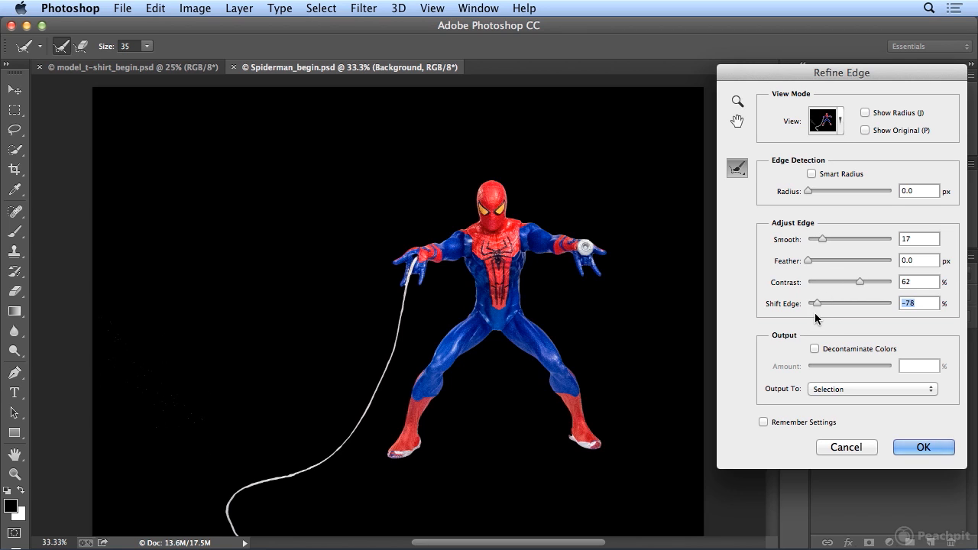
pyautogui.moveTo(809, 191); pyautogui.dragTo(778, 200)
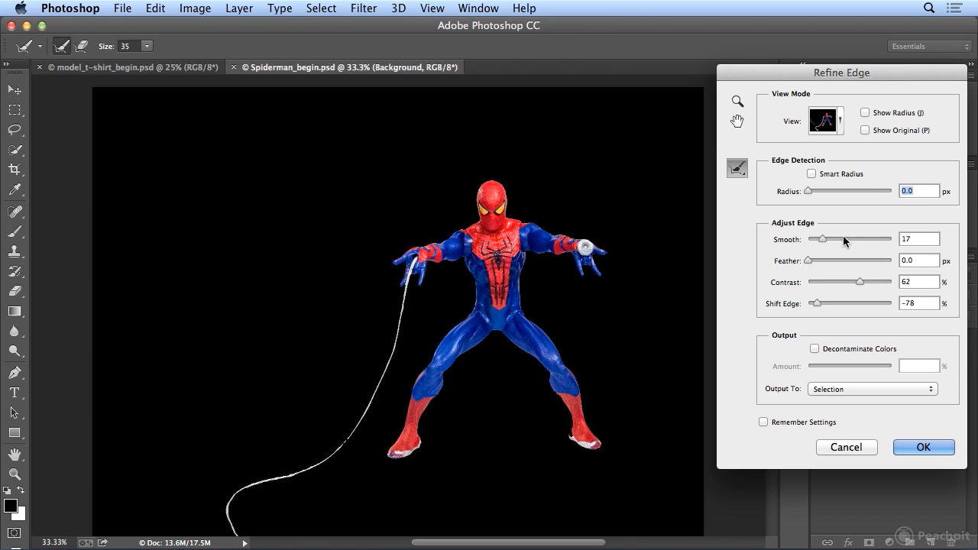
# - Set the selection edge's Smooth to 25 and Shift Edge to -35%
pyautogui.moveTo(824, 239); pyautogui.dragTo(830, 236)
pyautogui.moveTo(818, 302); pyautogui.dragTo(826, 303)
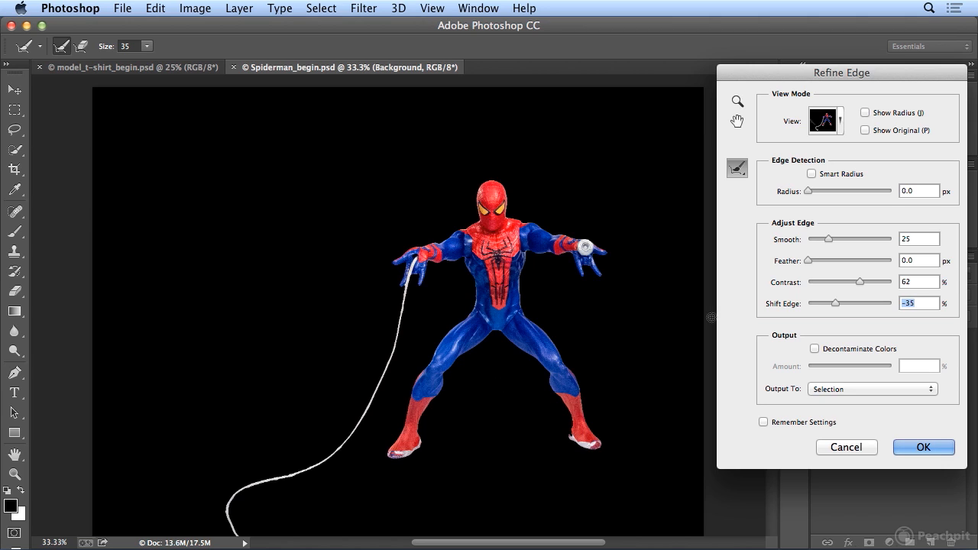
# - Brush the heel of the foot below the white disc hand with the Erase Refinements tool, and apply the refined edge as a selection
pyautogui.click(735, 170)
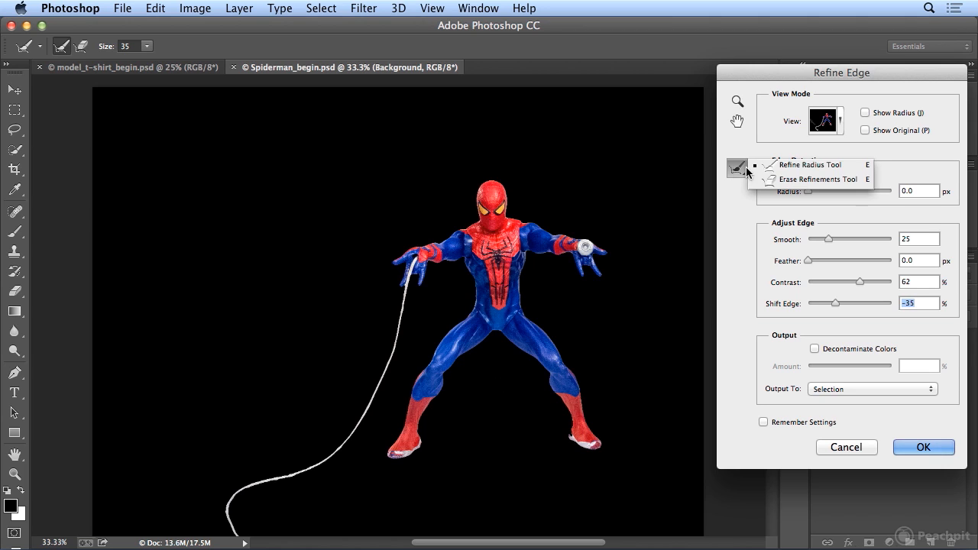
pyautogui.click(803, 179)
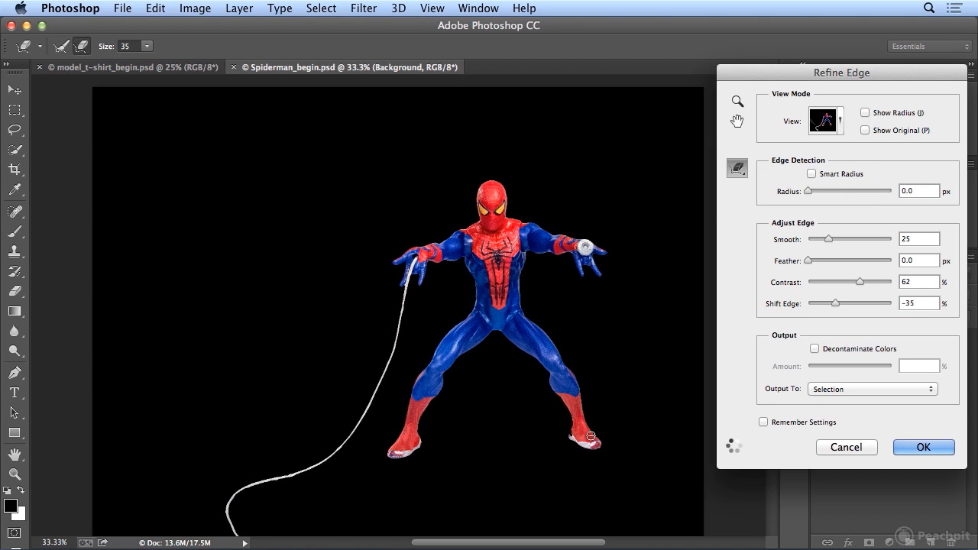
pyautogui.moveTo(571, 433)
pyautogui.mouseDown()
pyautogui.moveTo(583, 433)
pyautogui.moveTo(574, 433)
pyautogui.mouseUp()
pyautogui.click(925, 451)
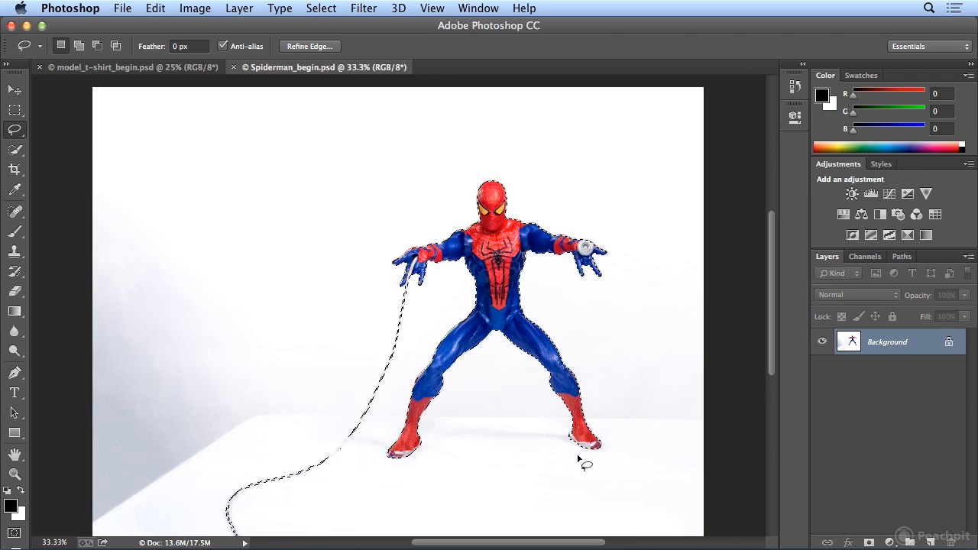
# - Add the missed patch at the heel of that same foot to the selection with the Lasso tool in Add to Selection mode
pyautogui.press('super+plus')
pyautogui.press('super+plus')
pyautogui.hscroll(10, 580, 443)
pyautogui.scroll(-5, 588, 421)
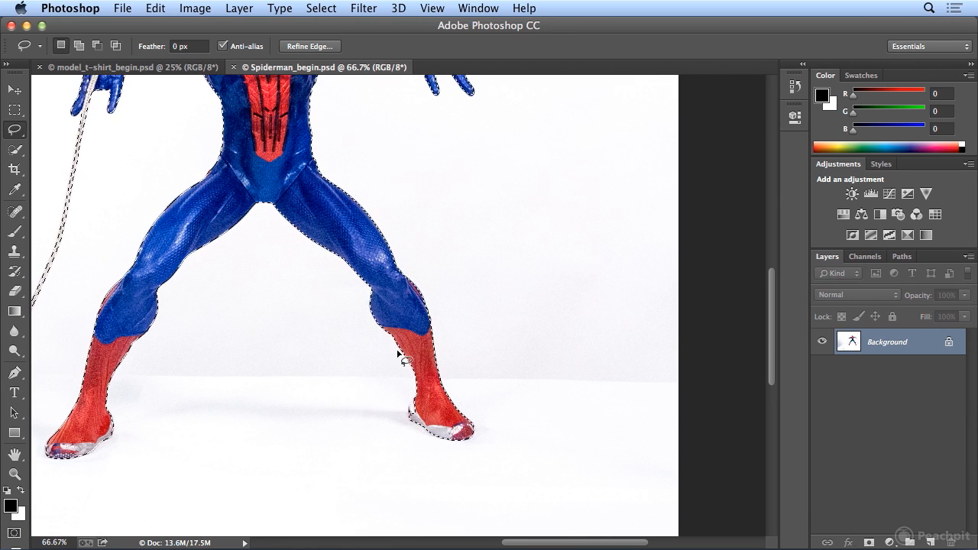
pyautogui.click(79, 47)
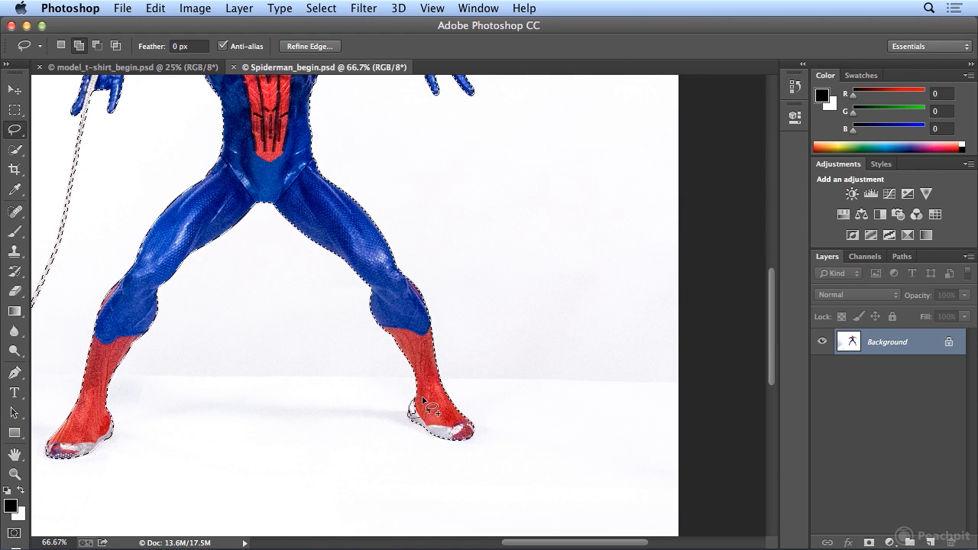
pyautogui.moveTo(423, 418); pyautogui.dragTo(425, 420)
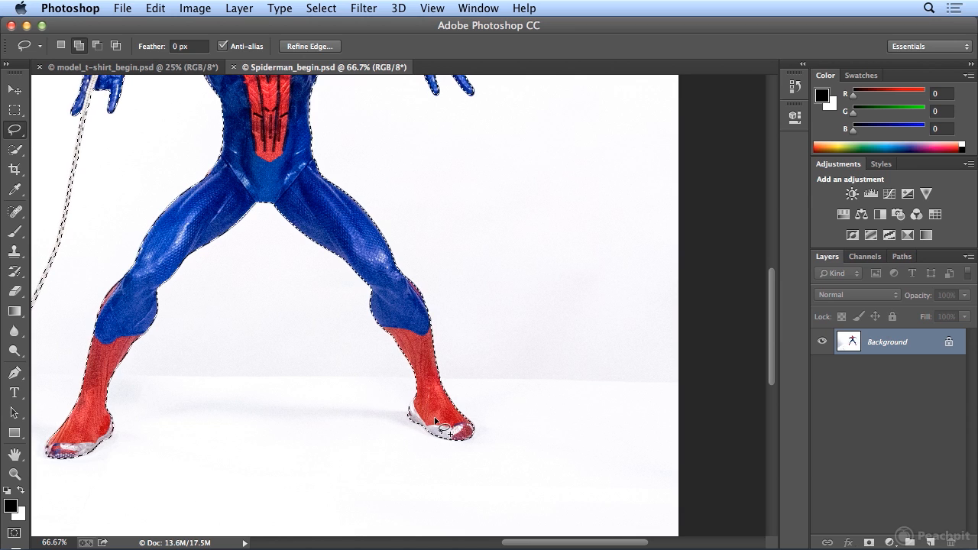
# - Convert the Background into a regular layer named Spiderman, and mask it with the active selection
pyautogui.doubleClick(919, 346)
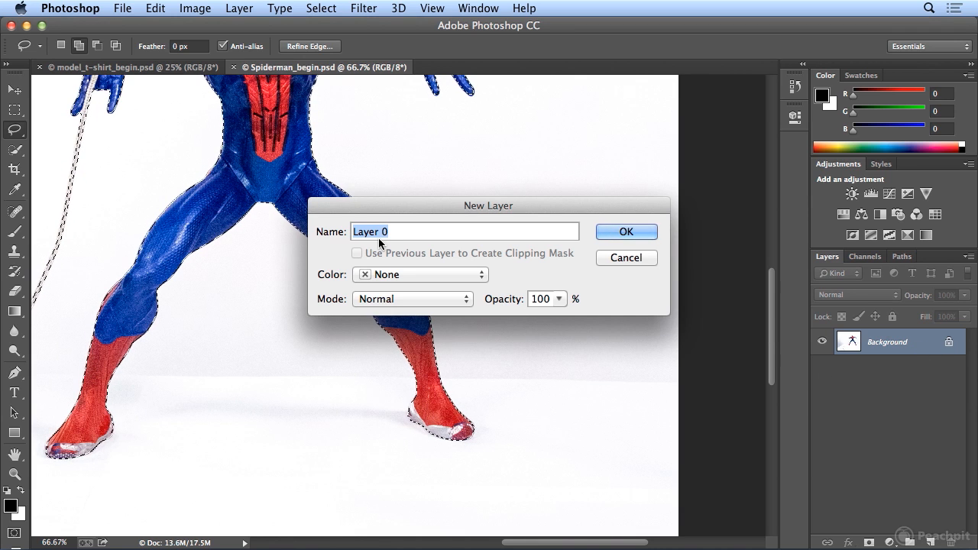
pyautogui.write('Spiderman')
pyautogui.press('Return')
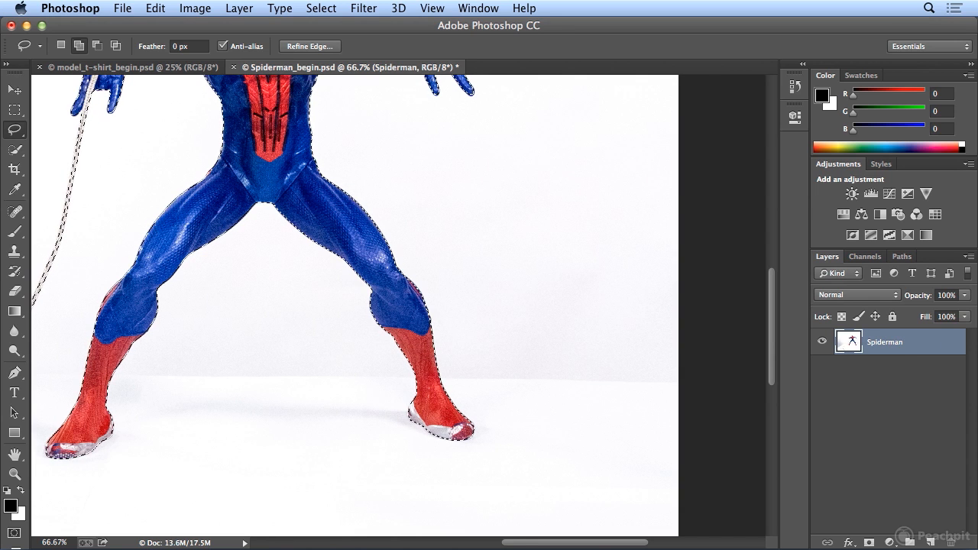
pyautogui.click(870, 542)
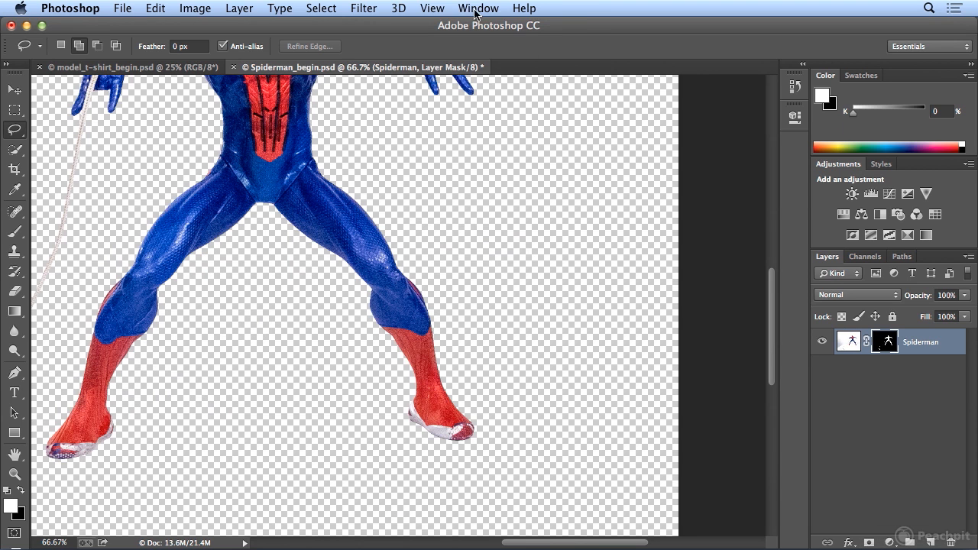
# - Create a new layer named "solid color" and place it beneath the Spiderman layer
pyautogui.click(432, 8)
pyautogui.click(472, 157)
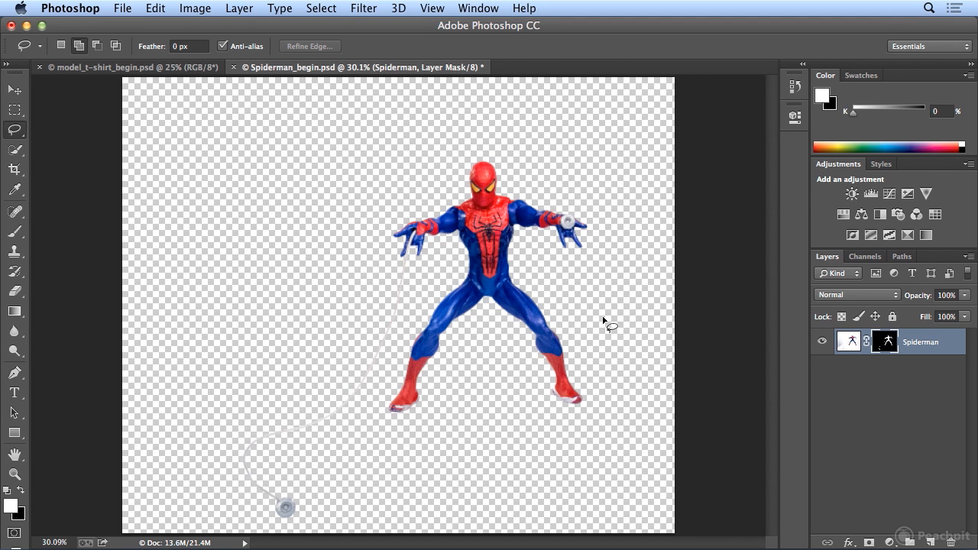
pyautogui.click(242, 10)
pyautogui.moveTo(246, 27)
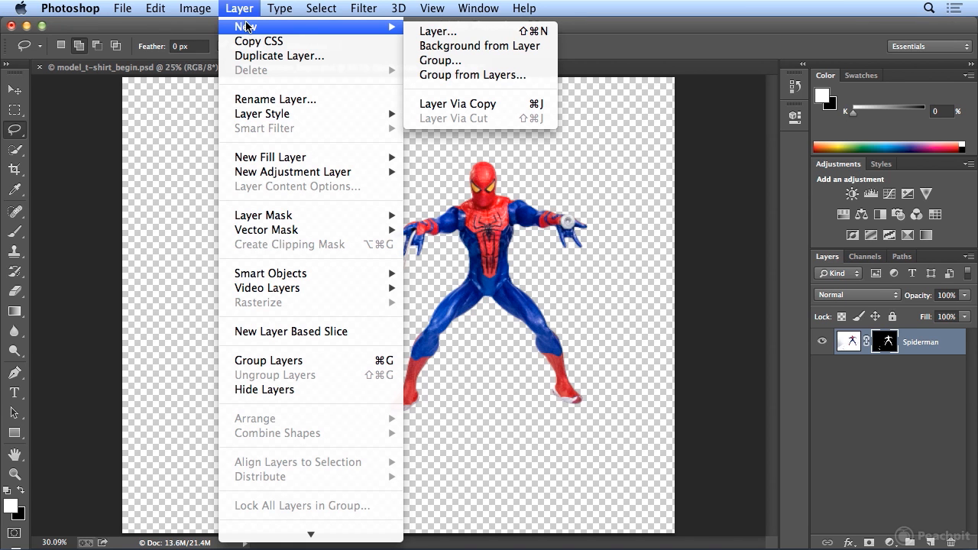
pyautogui.click(464, 30)
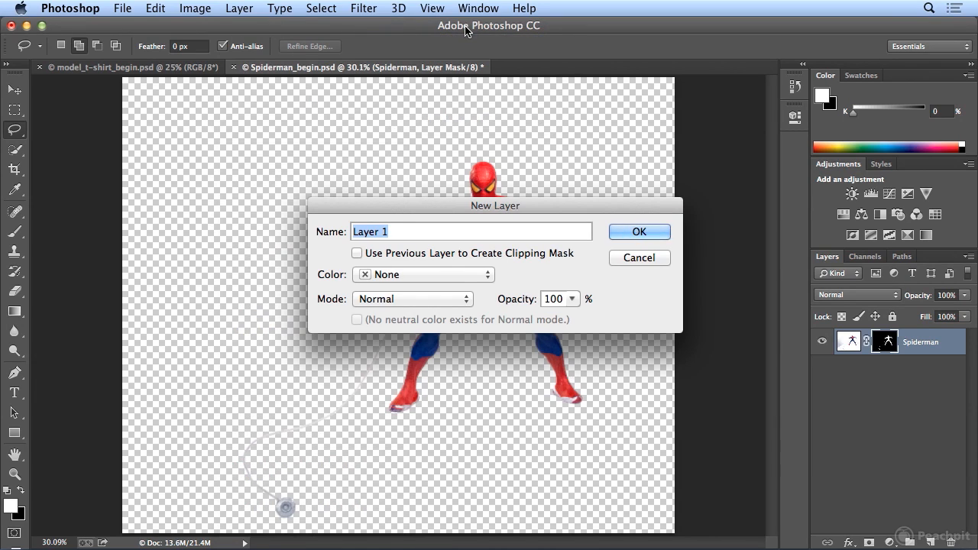
pyautogui.write('so')
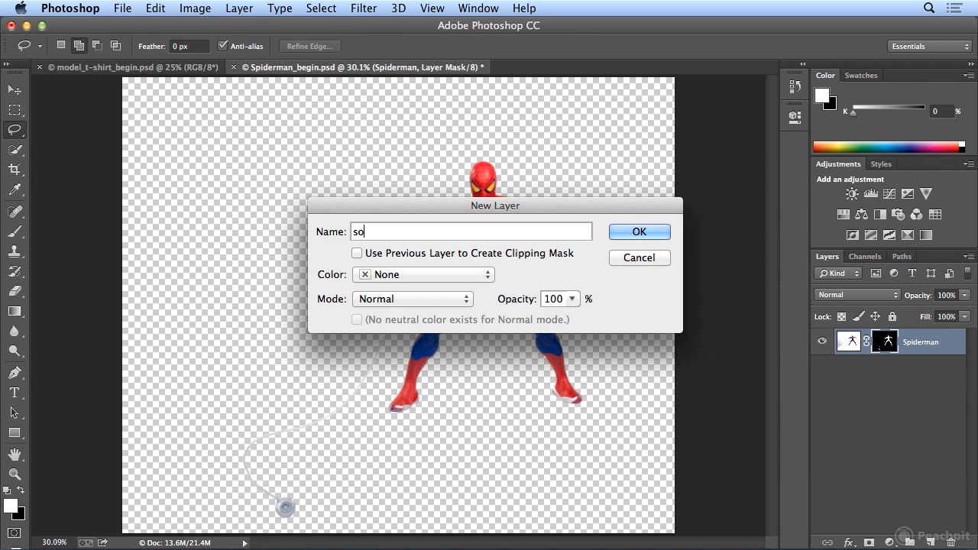
pyautogui.write('lid color')
pyautogui.click(636, 230)
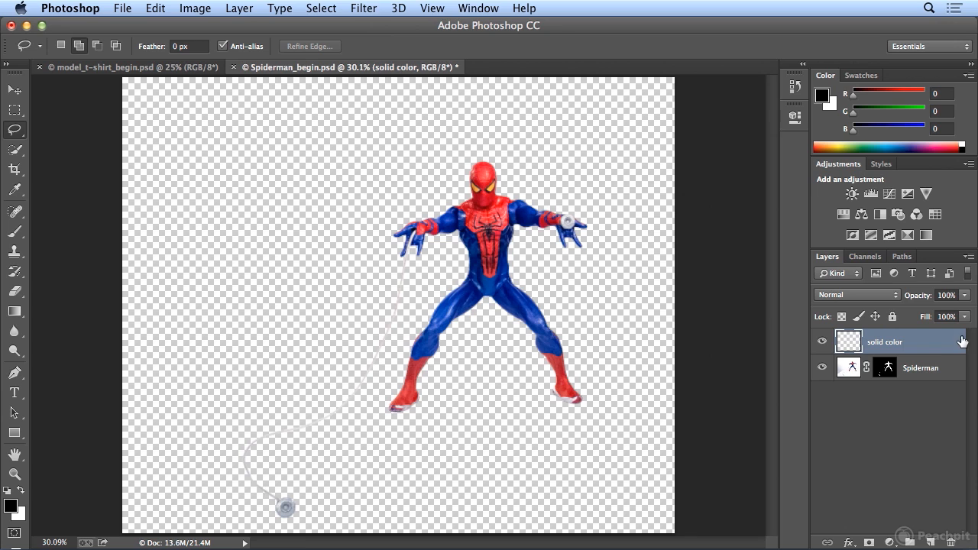
pyautogui.moveTo(960, 341); pyautogui.dragTo(952, 382)
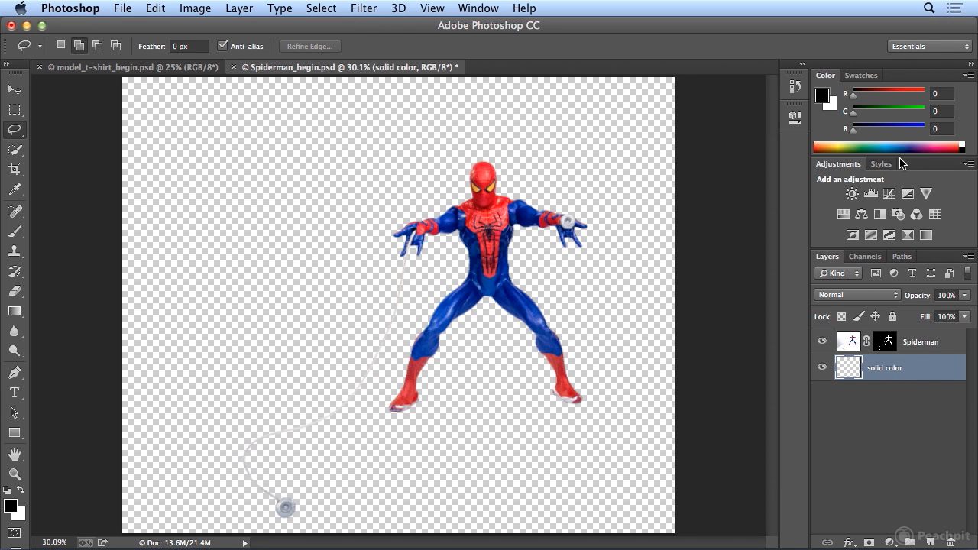
# - Sample a teal foreground color (RGB 103, 183, 166) and fill the solid color layer with it at 100% opacity in Normal mode
pyautogui.click(850, 149)
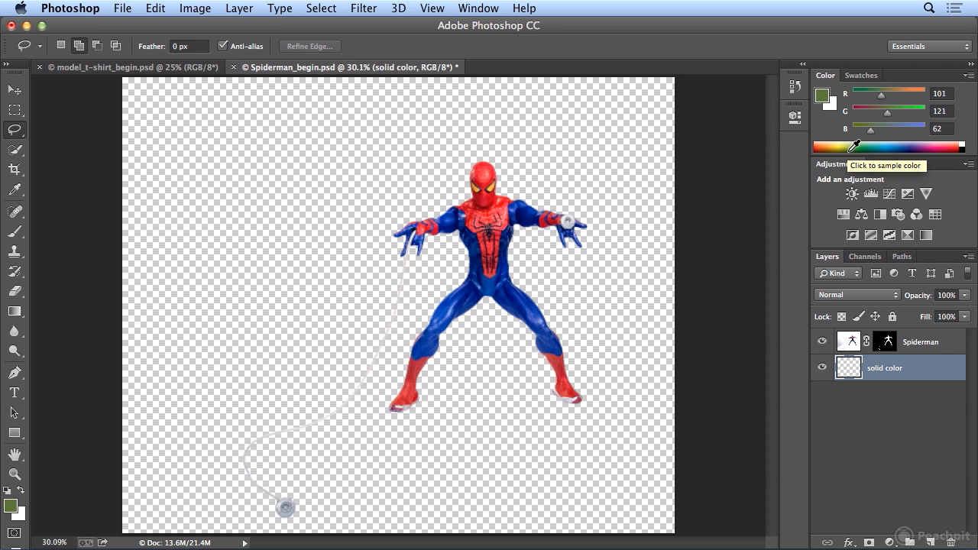
pyautogui.click(849, 150)
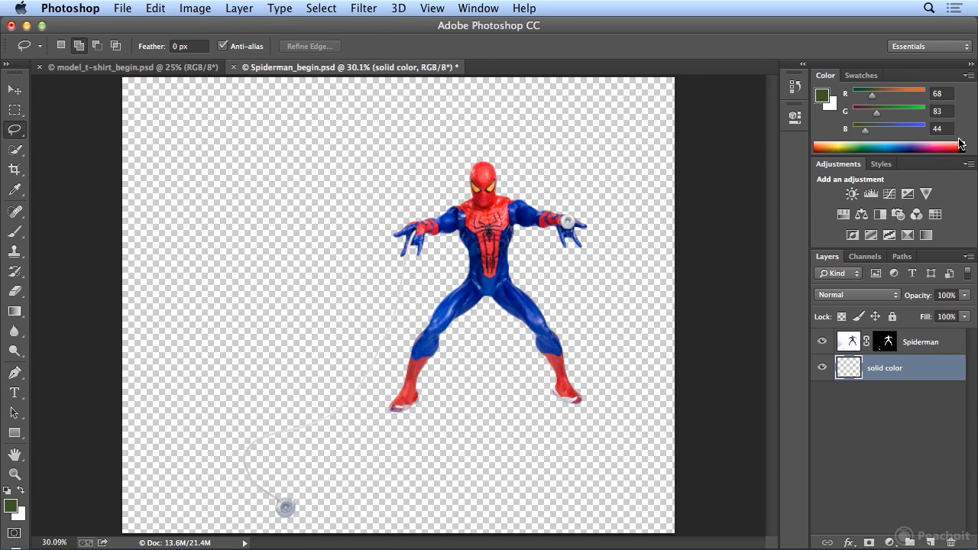
pyautogui.moveTo(893, 146)
pyautogui.mouseDown()
pyautogui.moveTo(947, 144)
pyautogui.moveTo(855, 146)
pyautogui.moveTo(877, 143)
pyautogui.mouseUp()
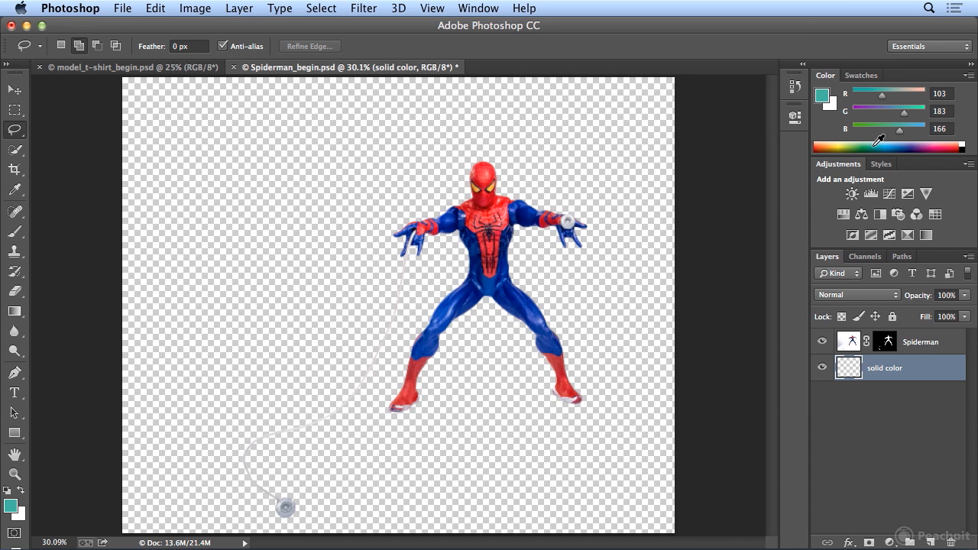
pyautogui.click(156, 9)
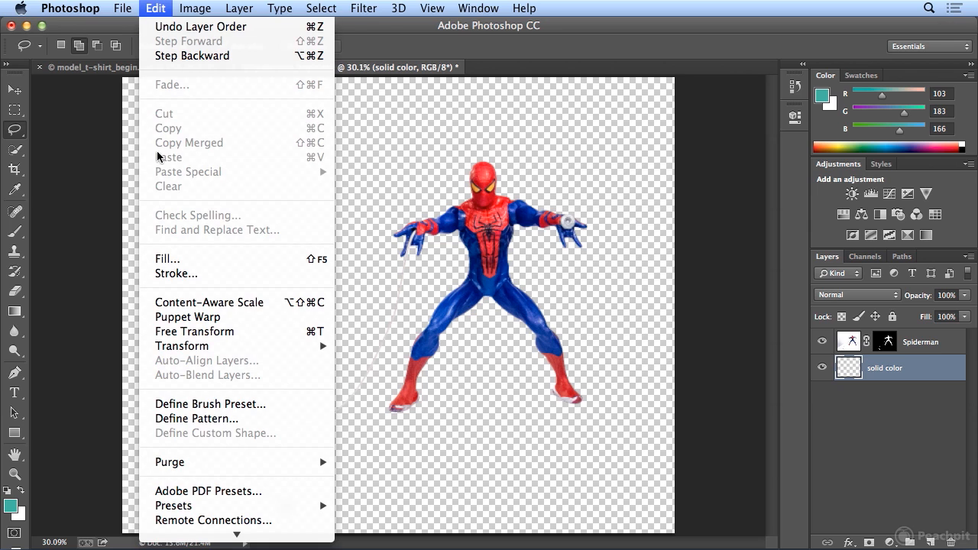
pyautogui.click(192, 259)
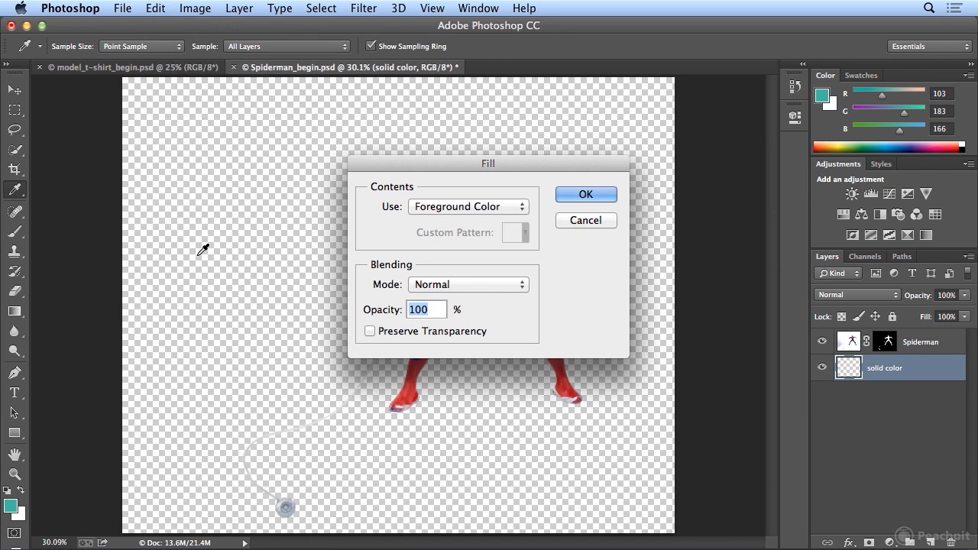
pyautogui.click(567, 196)
pyautogui.press('l')
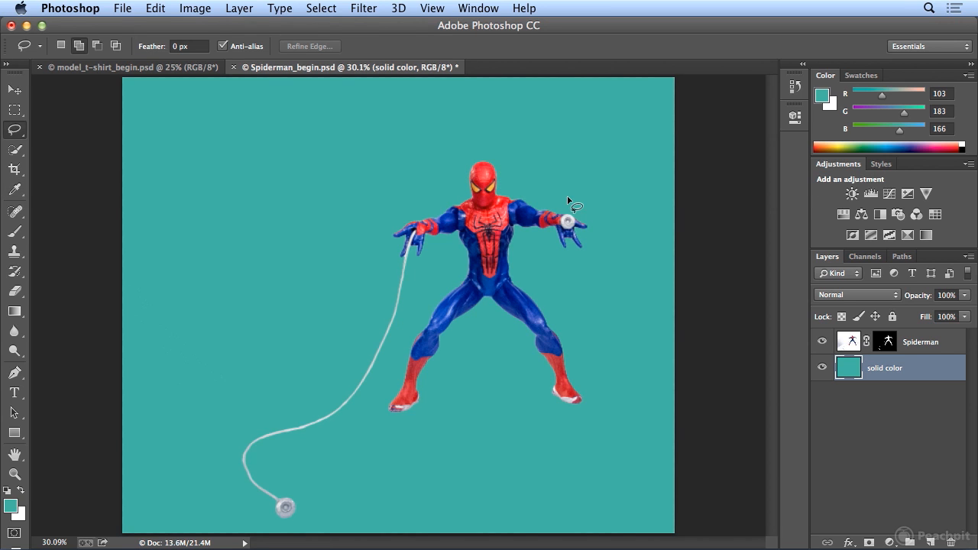